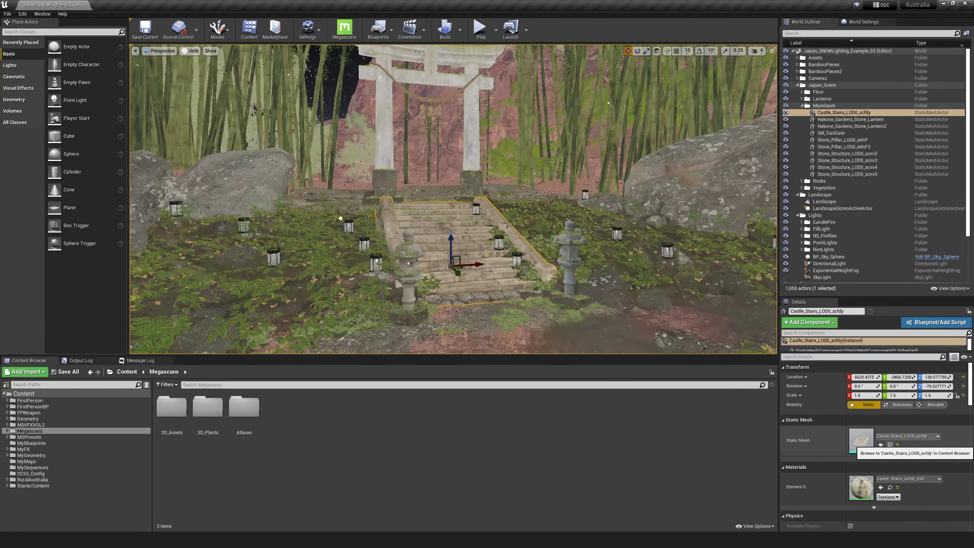
- Open the stairs' Castle_Stairs_scfdy_inst material instance from the MSPresets > MS_DefaultMaterial folder
click(255, 260)
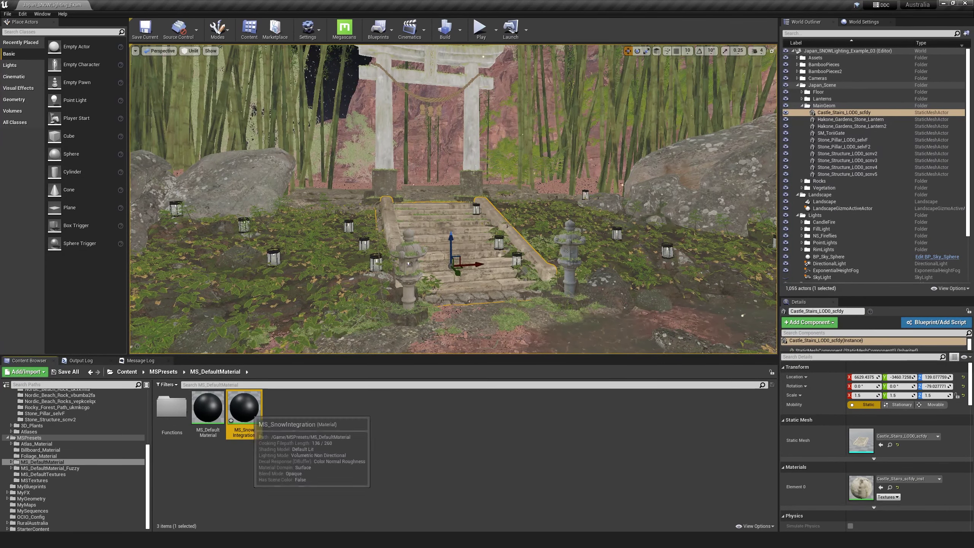
double_click(862, 488)
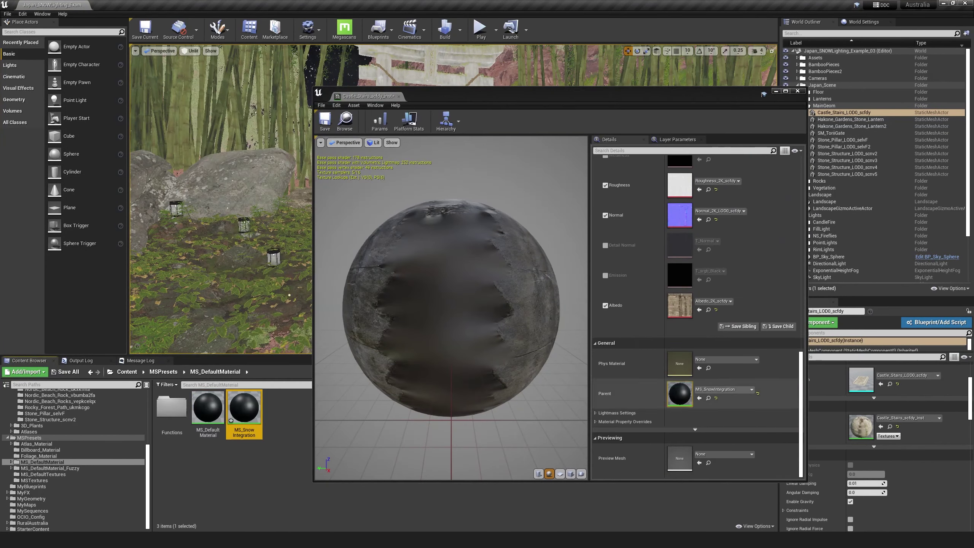
- Open the parent MS_SnowIntegration material graph and wrap a parameter node in a comment
double_click(680, 393)
click(581, 188)
key(c)
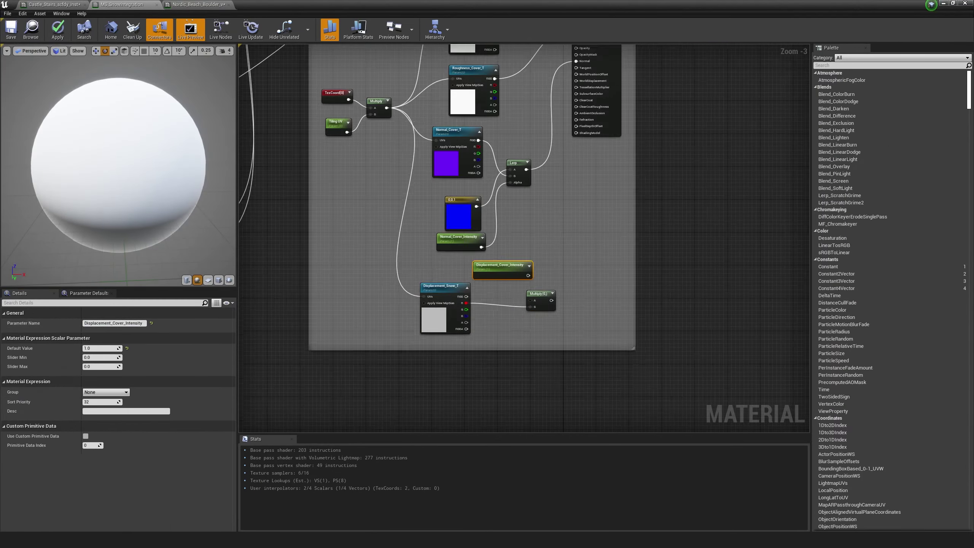
- Inspect the Displacement_Cover_Intensity parameter and switch the viewport view mode from Unlit to Lit
click(403, 399)
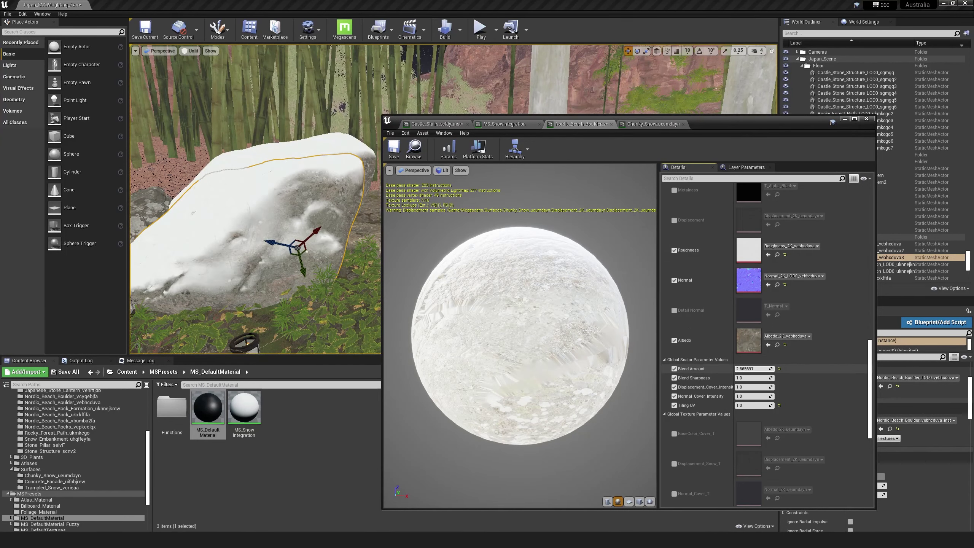
click(190, 50)
click(191, 65)
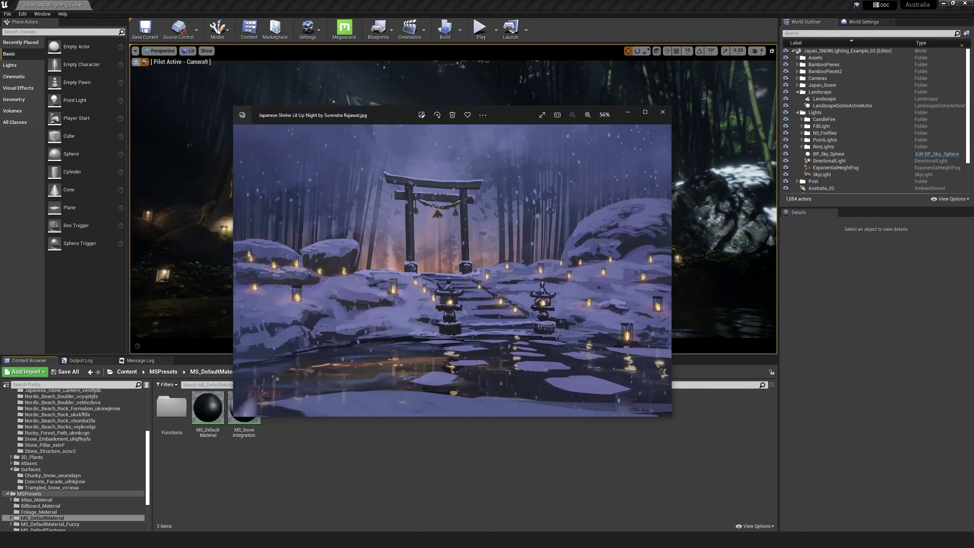
- Advance the Photos viewer to the REF_MOVIES_Snow reference image
key(Right)
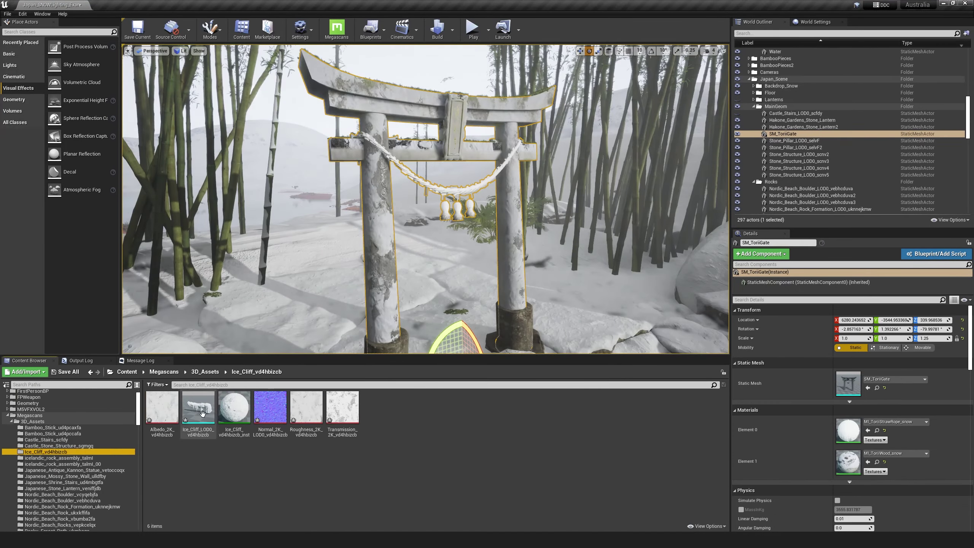
- Drag the Ice_Cliff_LOD0 mesh from the Content Browser into the scene
drag(202, 414, 501, 213)
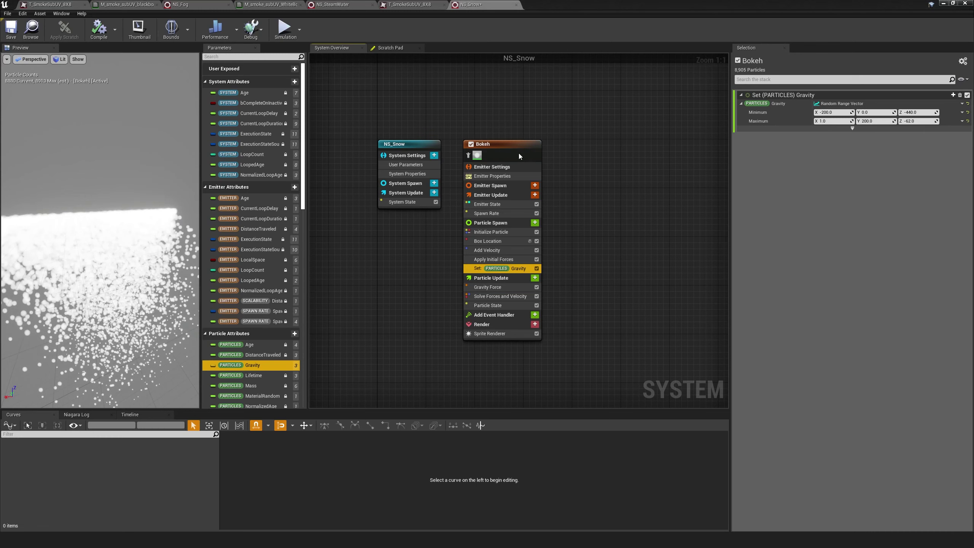
- Add a Color module to Particle Update with a light cyan gradient start colour
click(535, 277)
text(color)
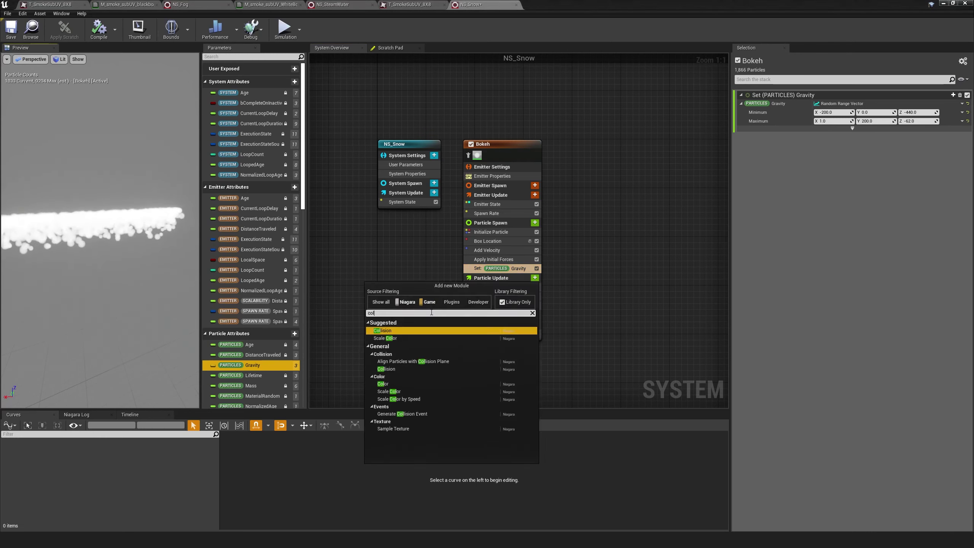
key(Return)
double_click(758, 133)
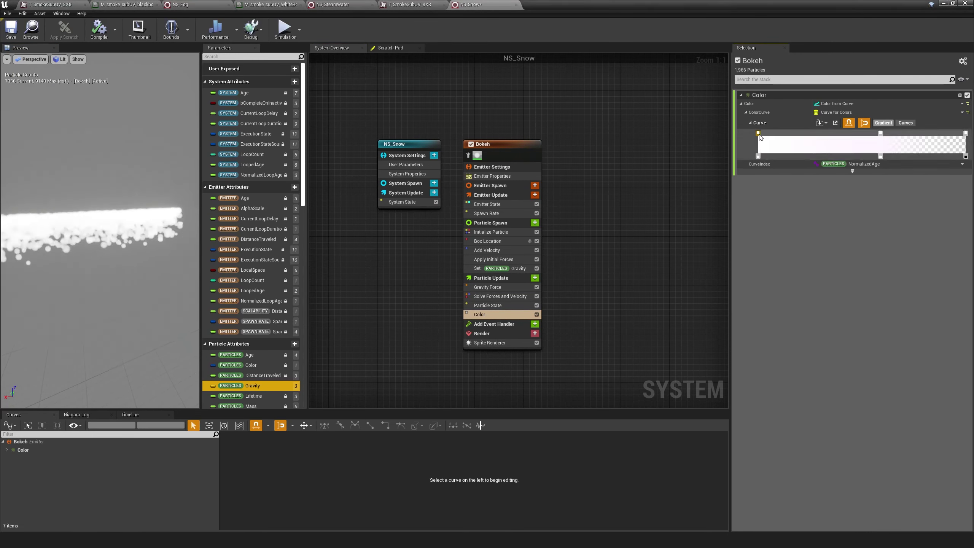
click(869, 360)
click(852, 172)
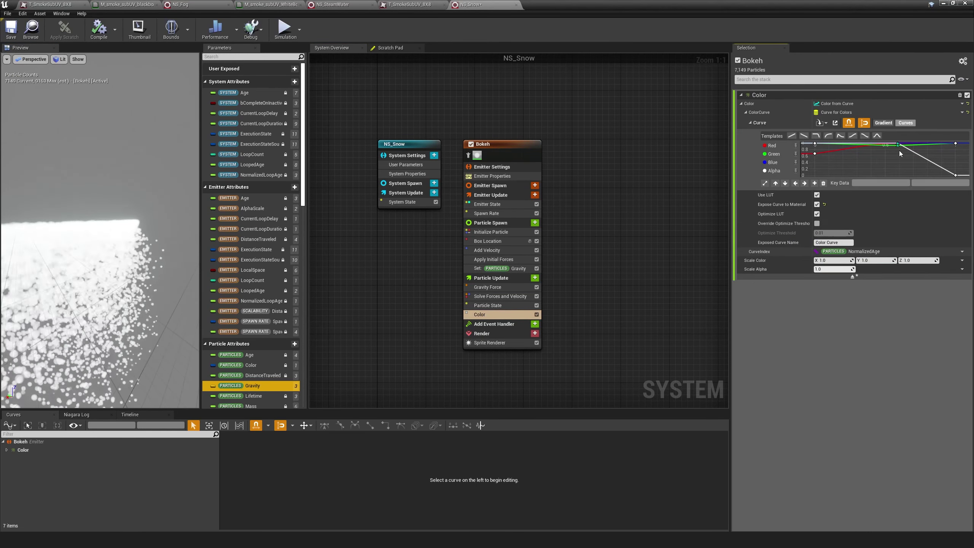
- Add Curl Noise Force with frequency 0.005 and noise-field panning of 0.5 on Z
click(535, 278)
text(curl)
key(Return)
drag(821, 103, 831, 103)
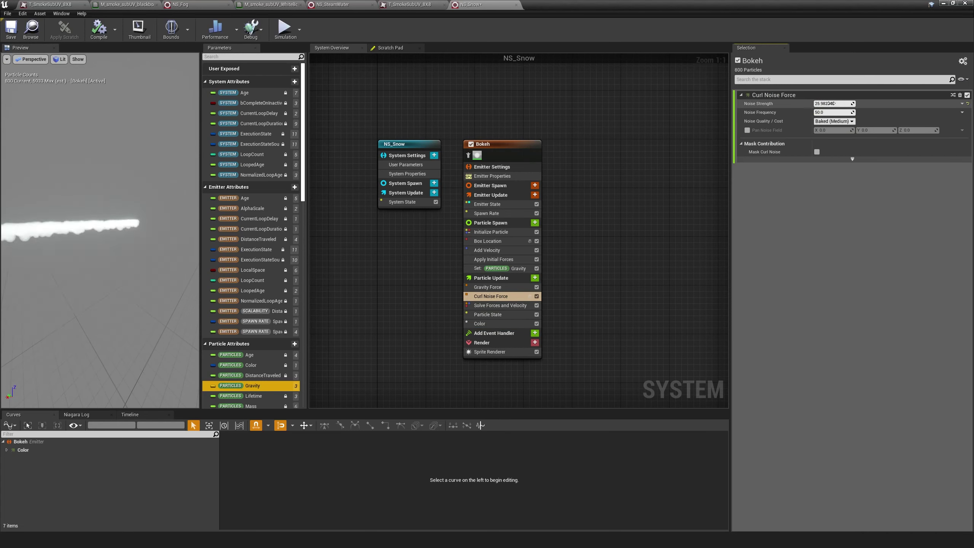
click(832, 112)
text(0.005)
click(747, 130)
click(916, 130)
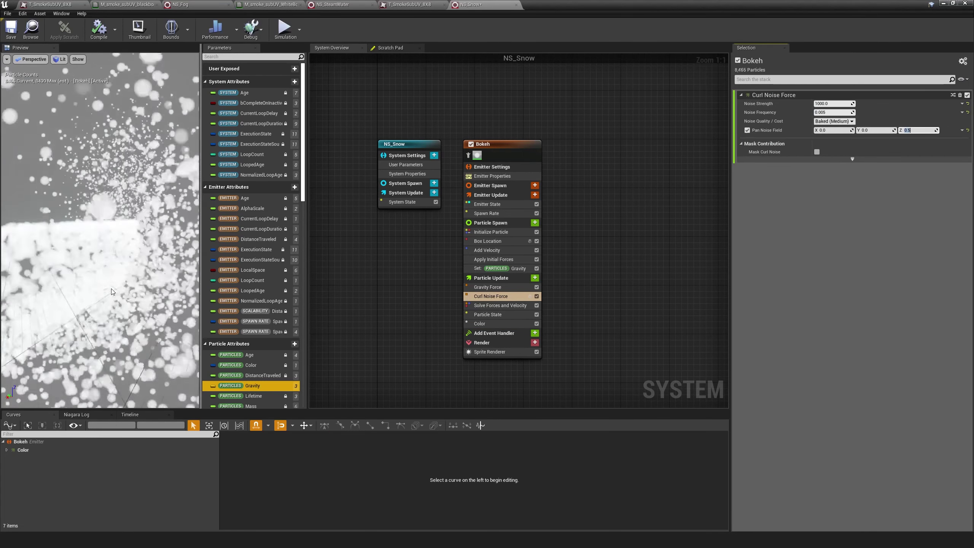
text(0.5)
key(Return)
- Add the Kill Particles in Volume module to Particle Update
click(534, 277)
text(kill)
key(Return)
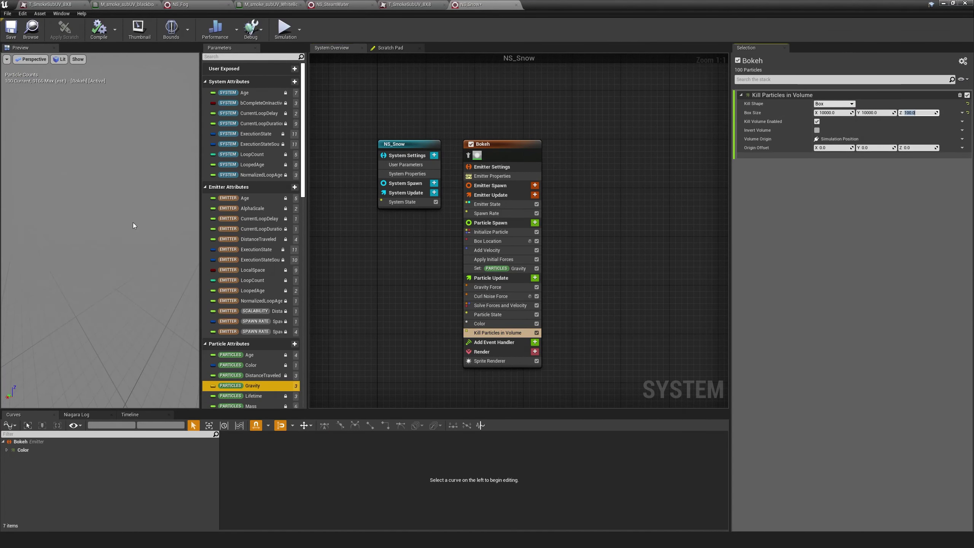